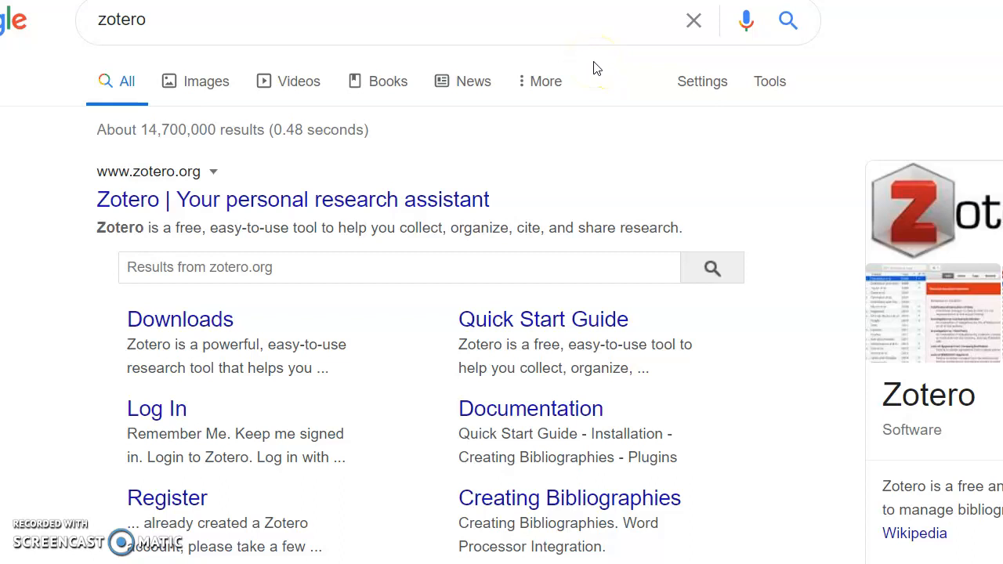
Step: Open the Zotero website from the search results and view the Zotero and Mendeley home pages
left_click(340, 204)
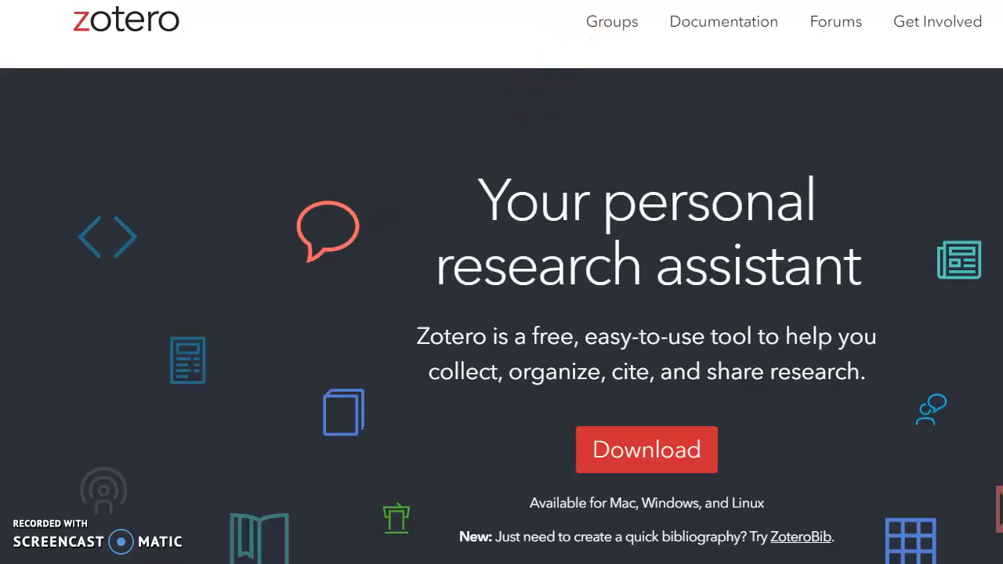
double_click(587, 9)
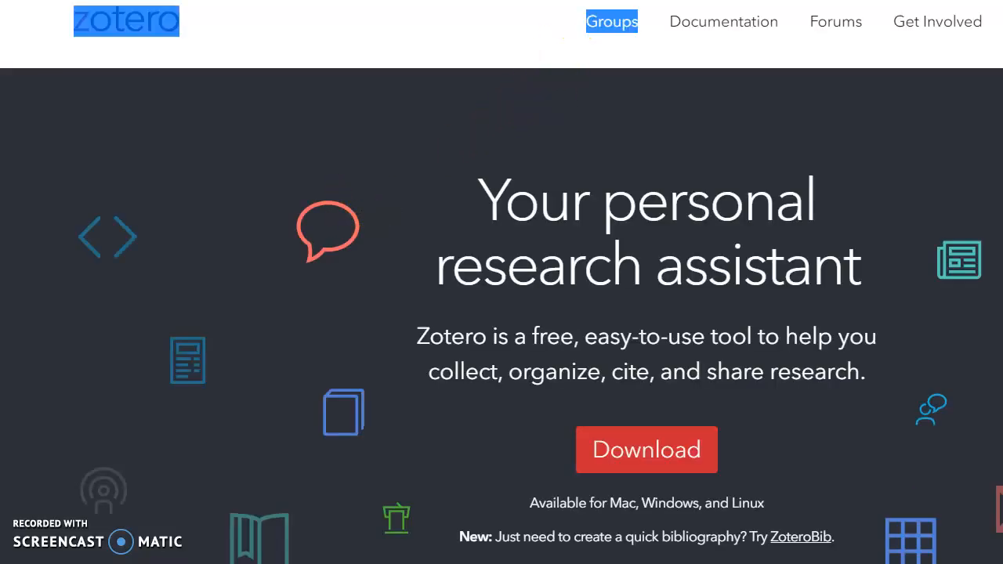
left_click(659, 97)
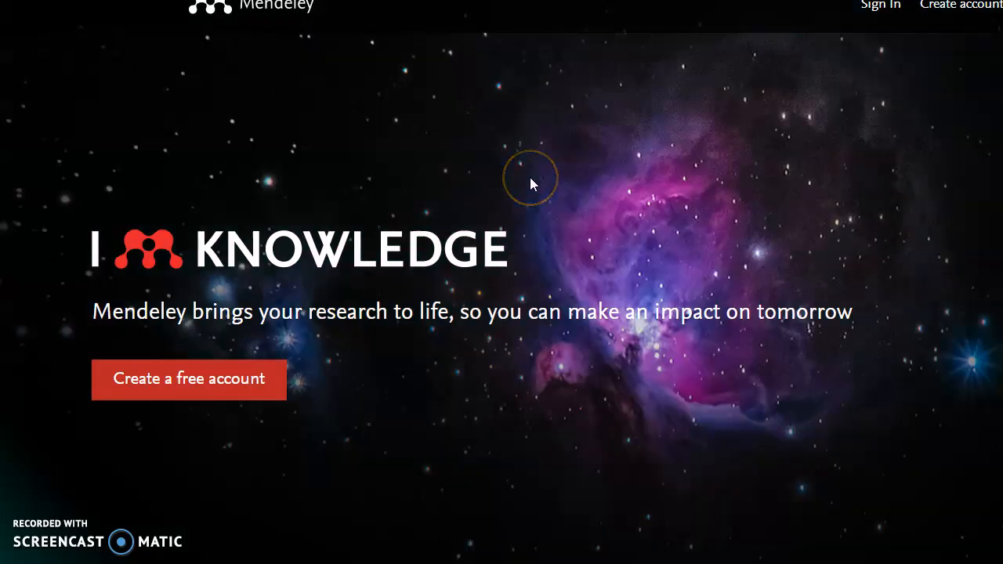
left_click(865, 26)
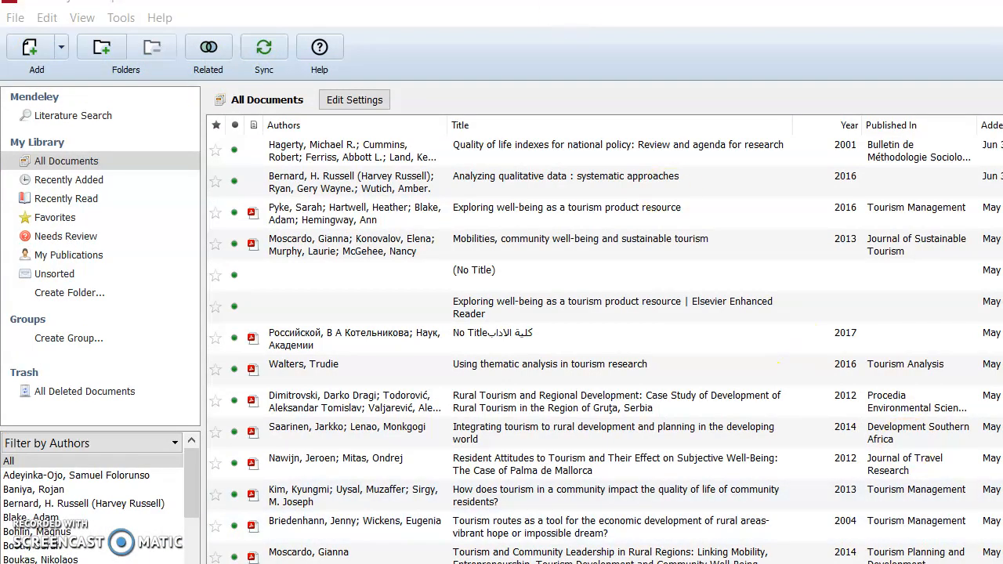
Step: Switch to the Zotero desktop application and look over its commands for importing and exporting references
key("alt+Tab")
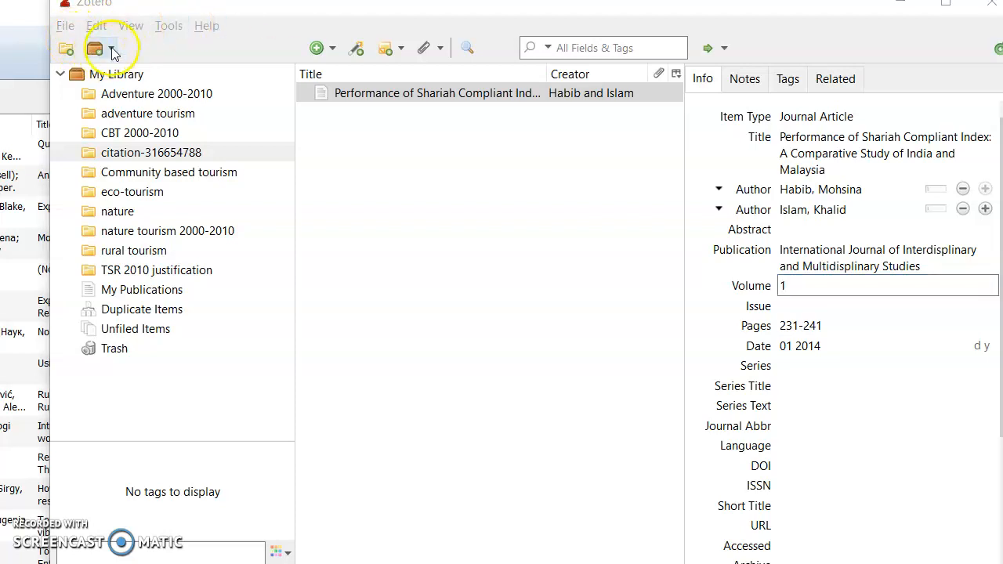
left_click(65, 26)
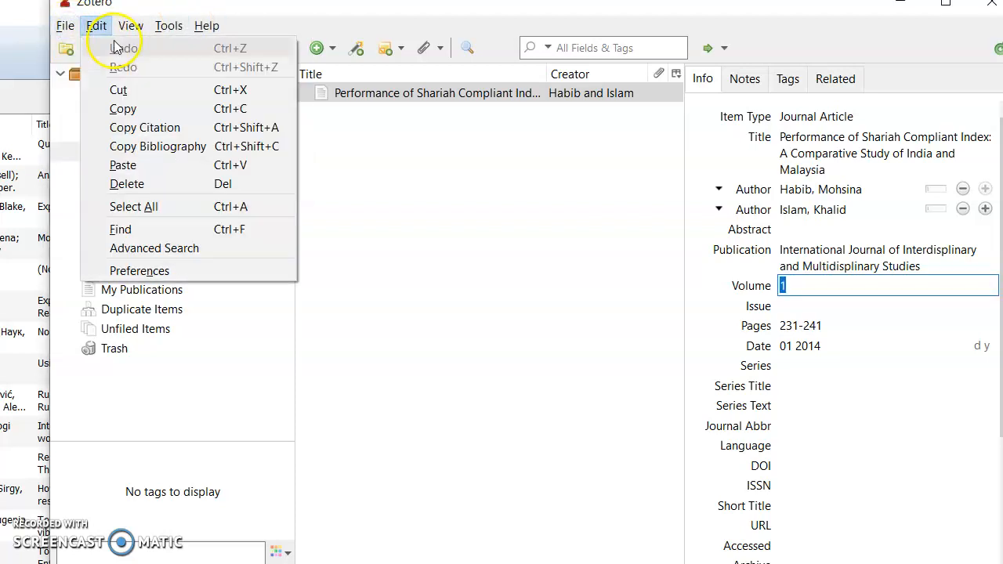
mouse_move(75, 55)
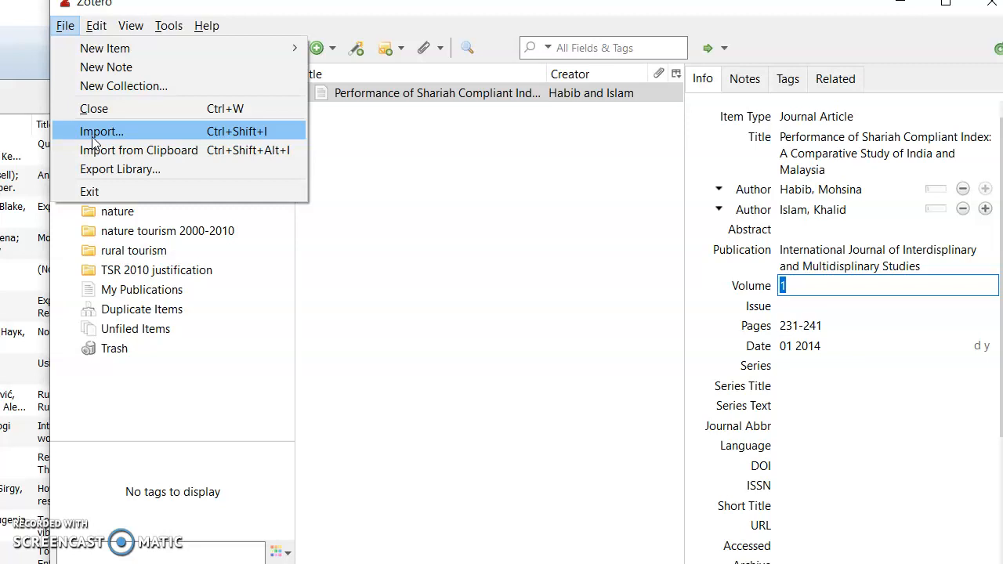
left_click(520, 182)
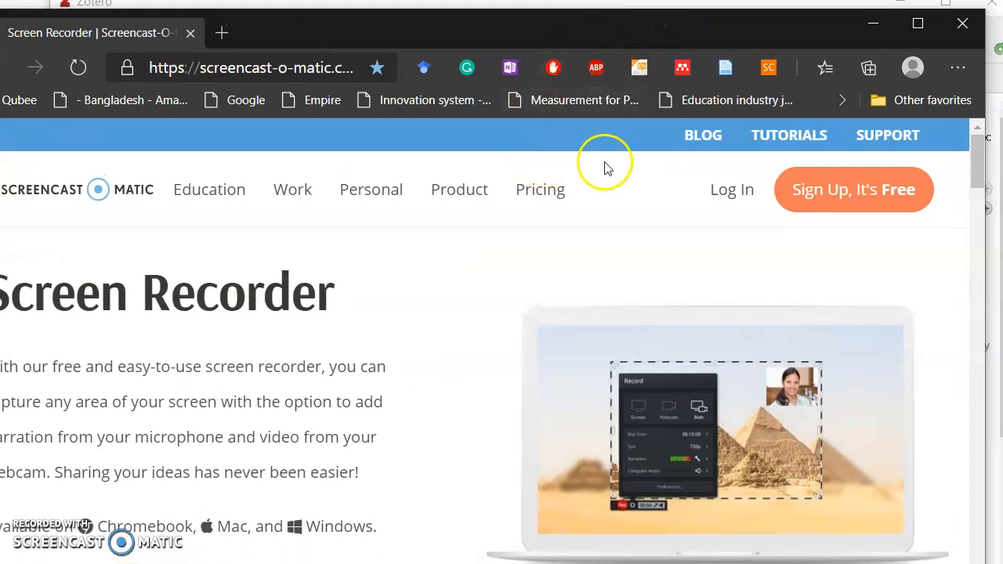
Step: Identify the Mendeley Web Importer and Save to Zotero extensions in the browser
left_click(683, 69)
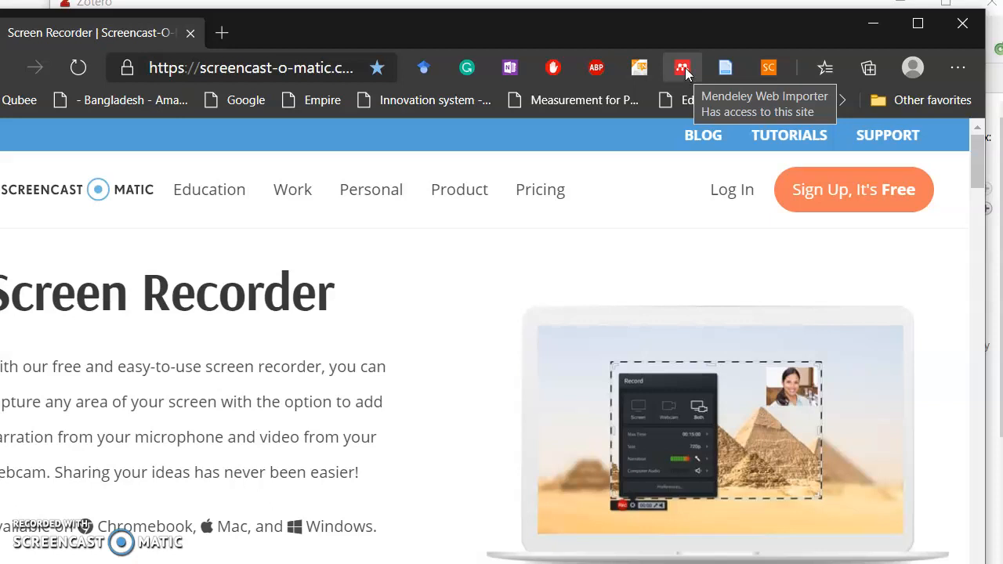
left_click(726, 69)
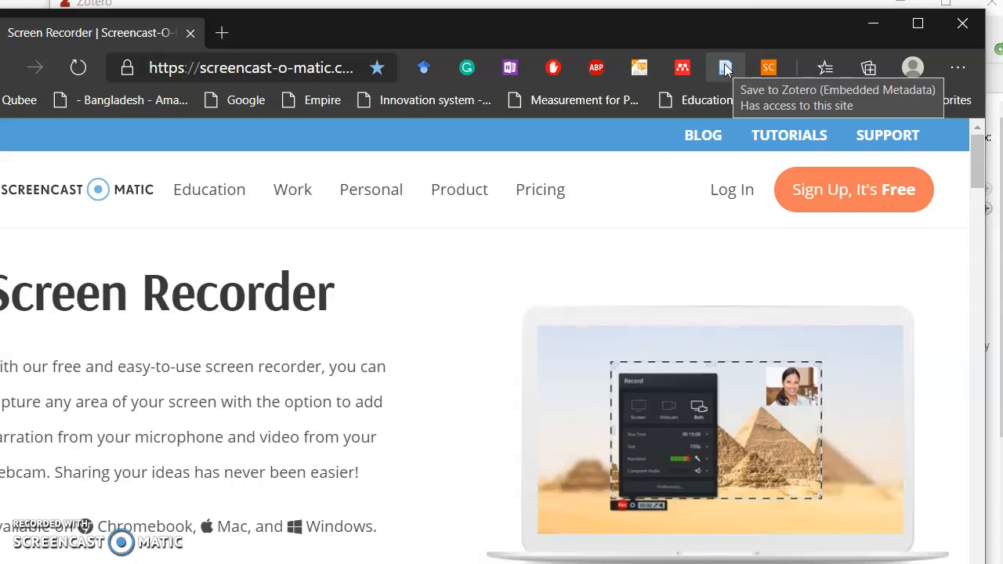
left_click(726, 69)
Step: Search Google for "entrepreneur" in a new browser tab and look through the results
left_click(229, 35)
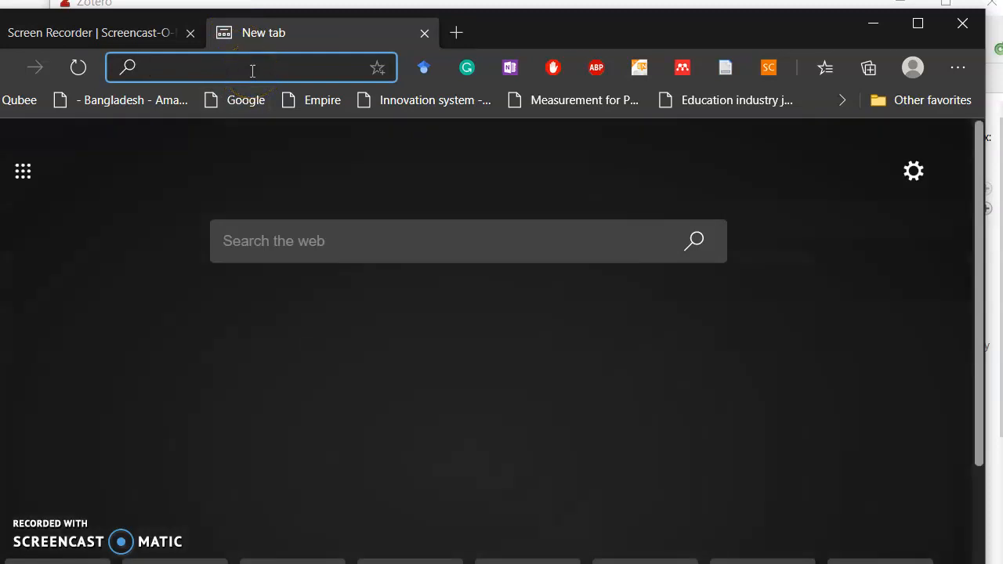
type("entre")
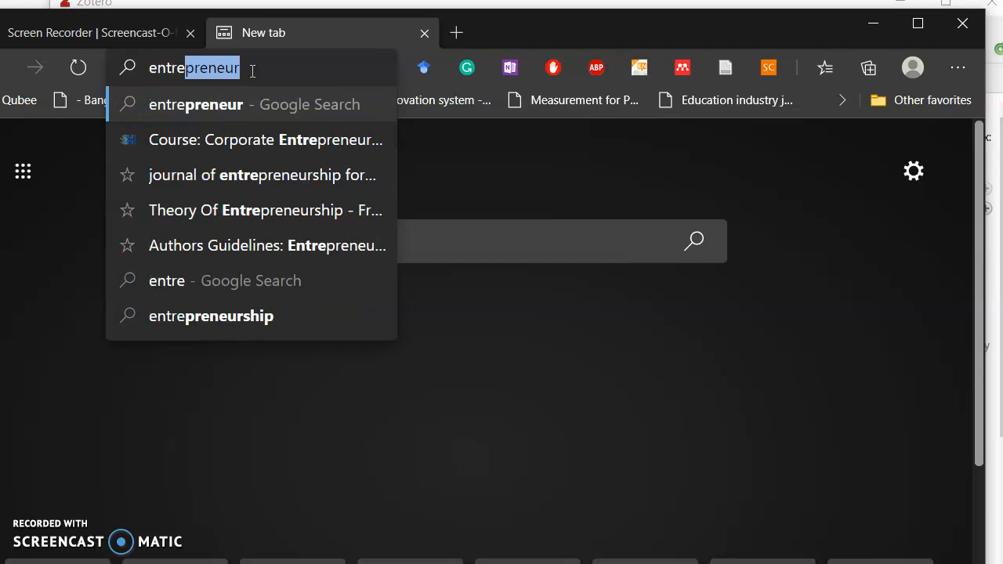
key("Return")
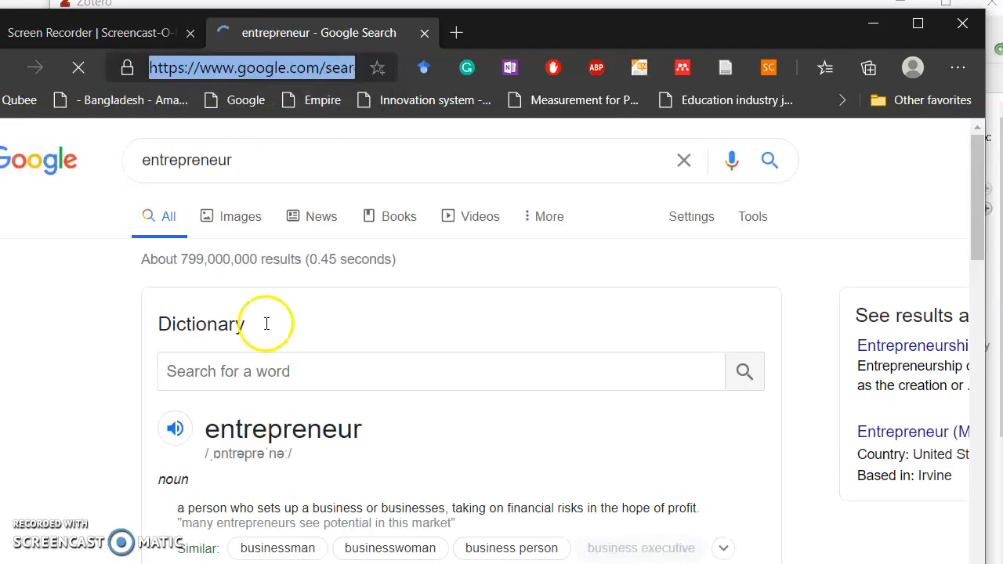
scroll(327, 329, "down", 3)
scroll(326, 329, "down", 15)
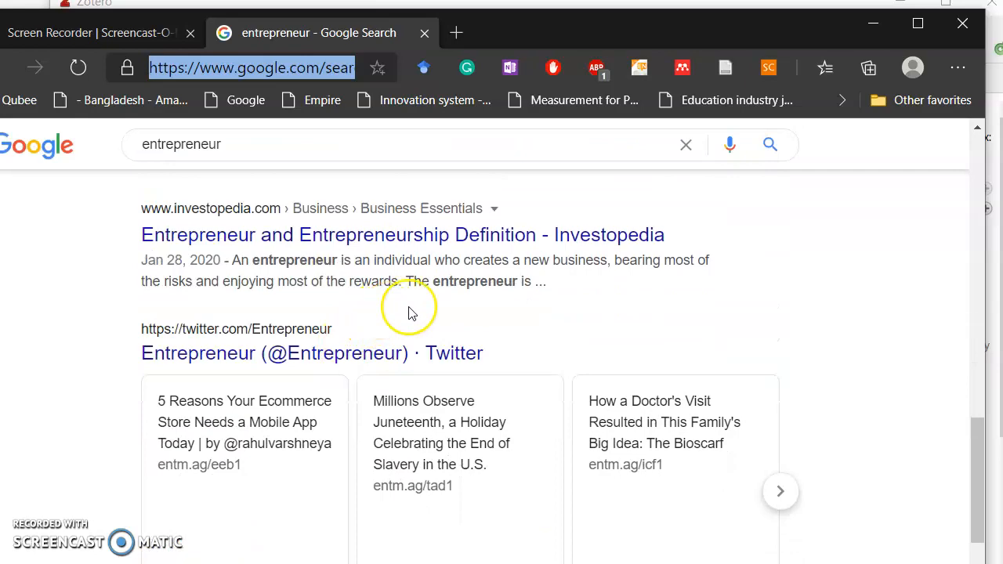
scroll(436, 298, "down", 6)
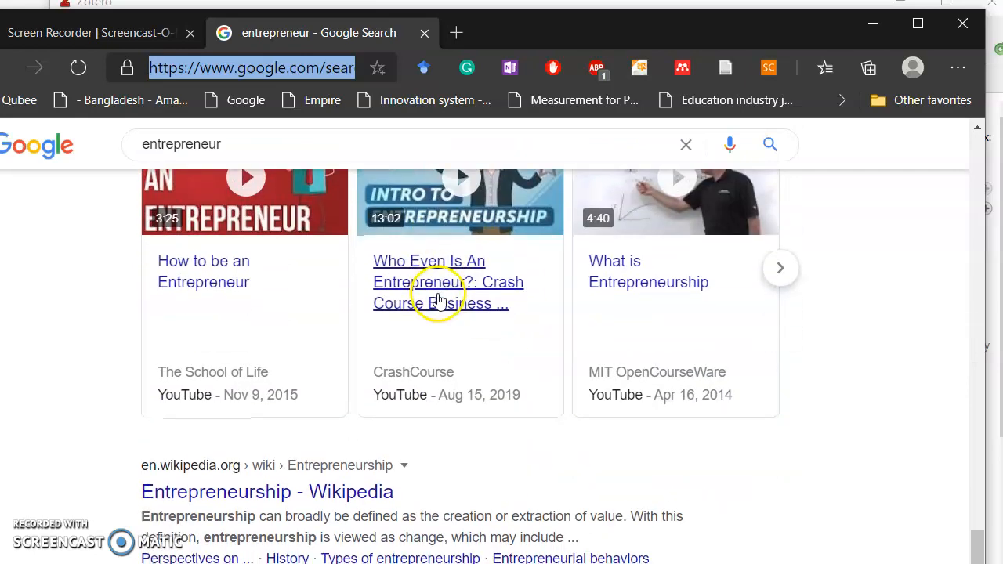
scroll(454, 301, "up", 10)
scroll(460, 302, "up", 10)
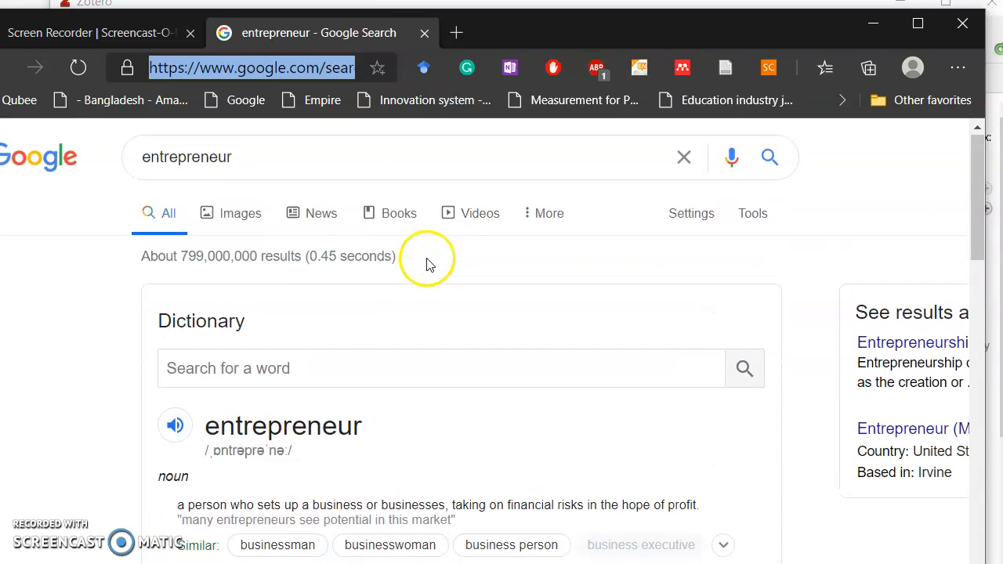
Step: Refine the search to "entrepreneur pdf" and open the Entrepreneurship 101 PDF from cmu.edu, dismissing the Web Clipper offer
left_click(279, 160)
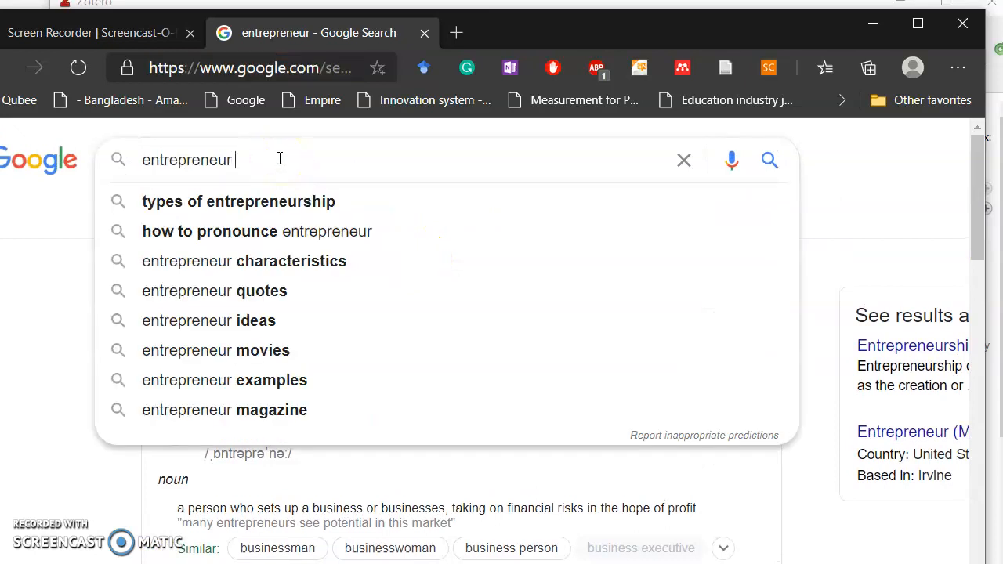
type("pdf")
key("Return")
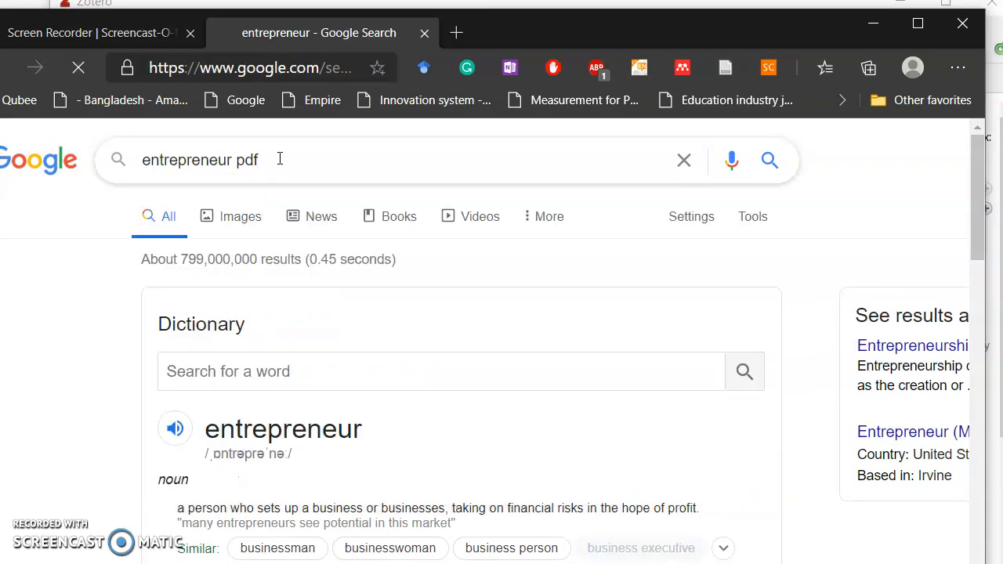
scroll(283, 247, "down", 1)
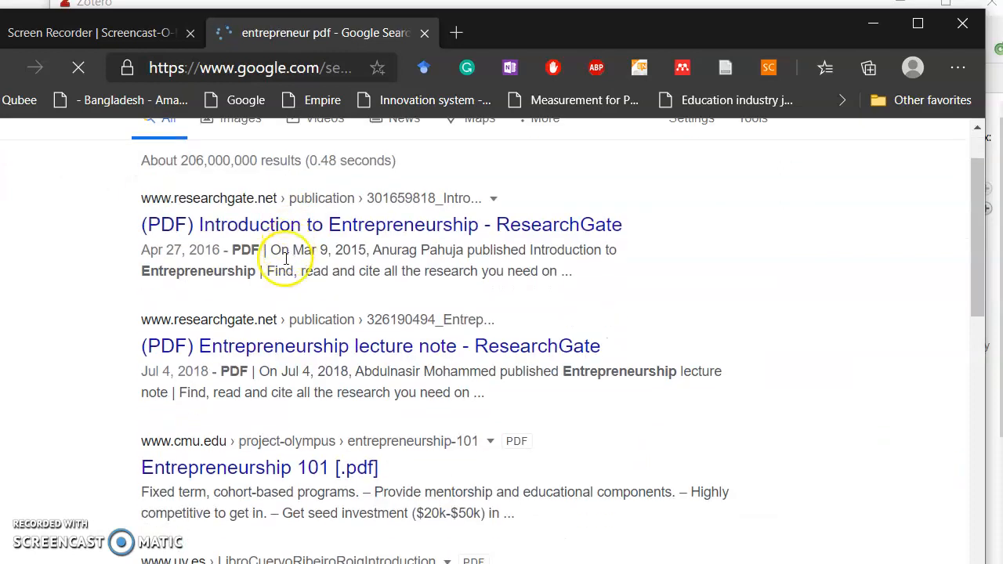
scroll(345, 334, "down", 2)
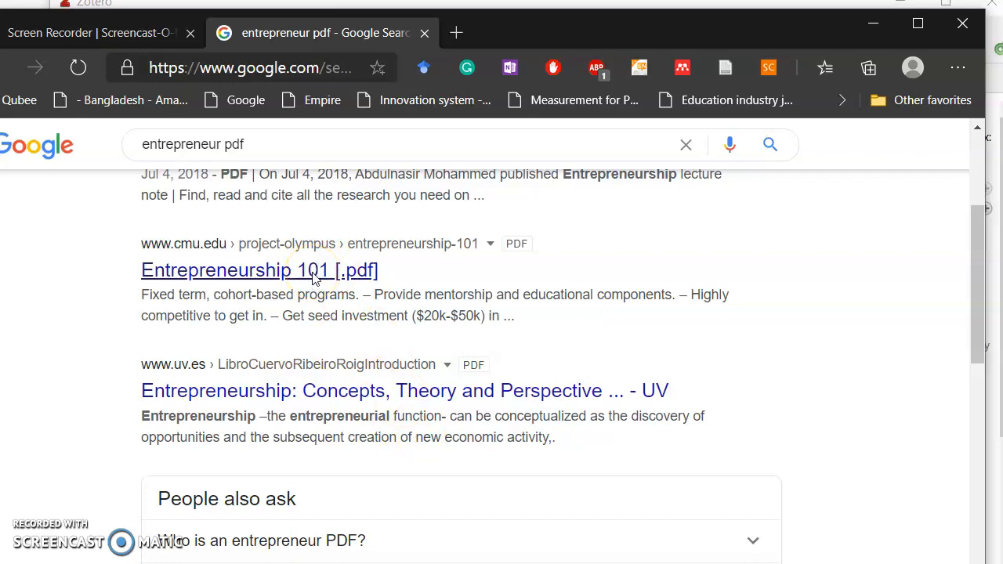
left_click(313, 272)
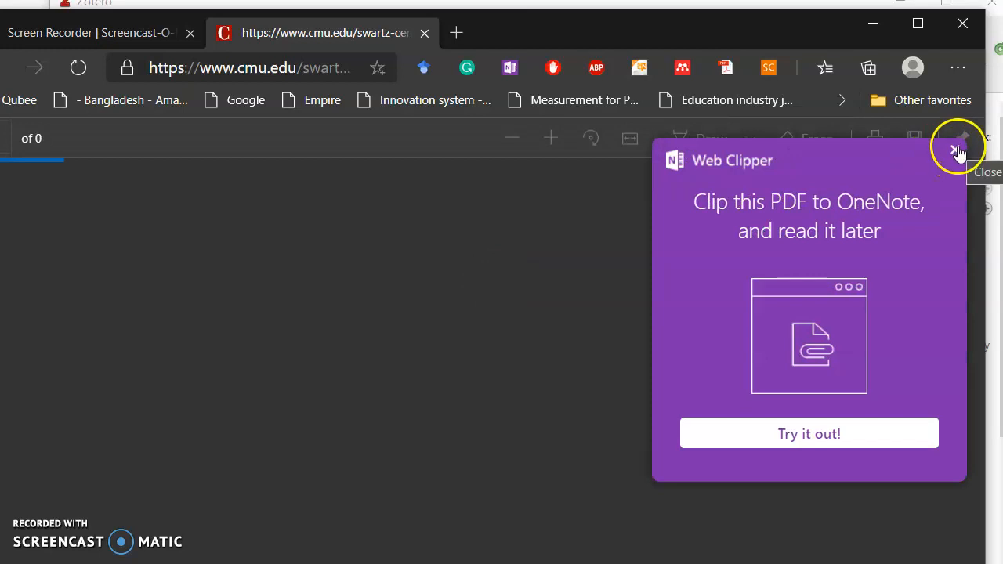
left_click(955, 149)
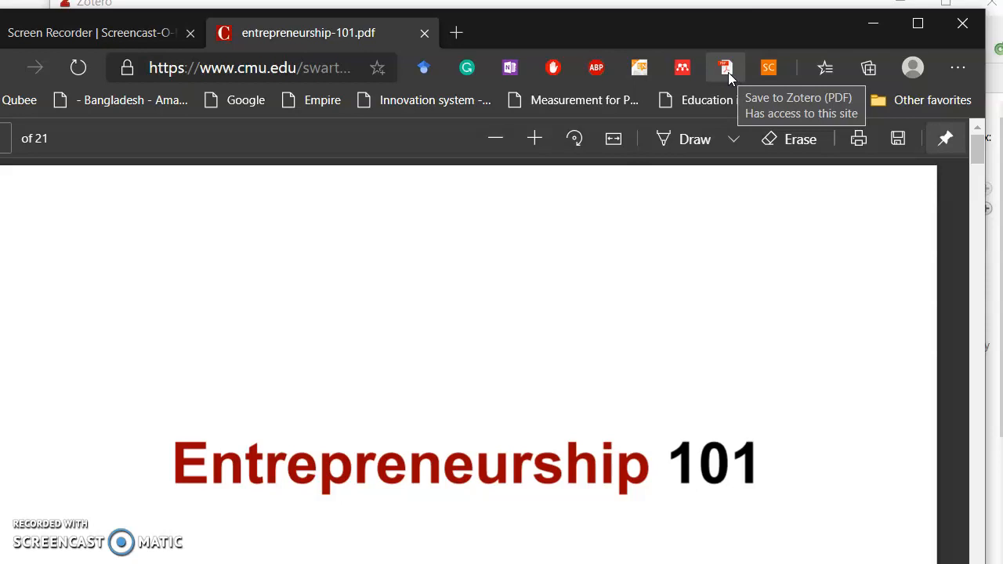
Step: Save entrepreneurship-101.pdf to the citation-316654788 collection in Zotero, check the Mendeley Web Importer, and close the browser
left_click(729, 73)
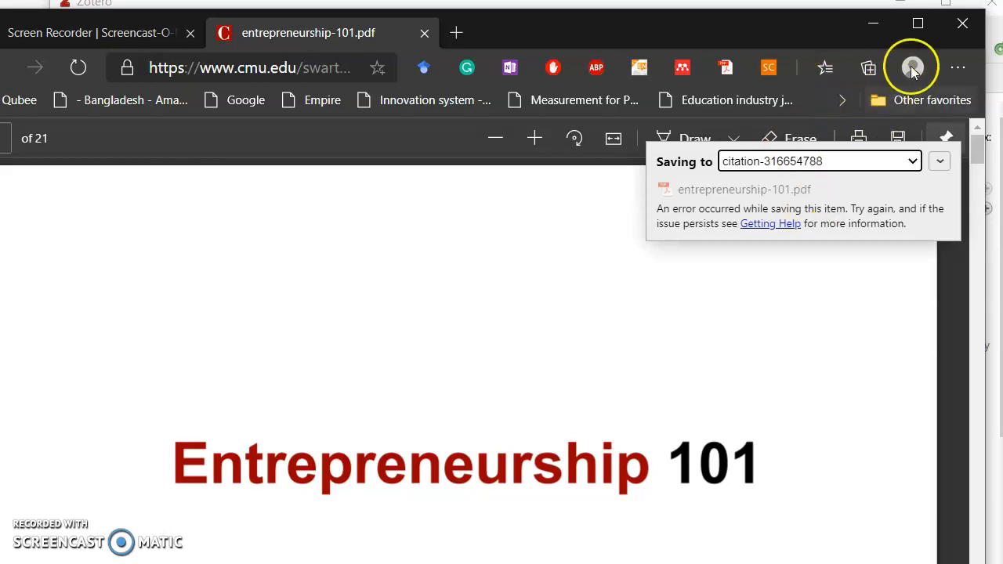
left_click(683, 69)
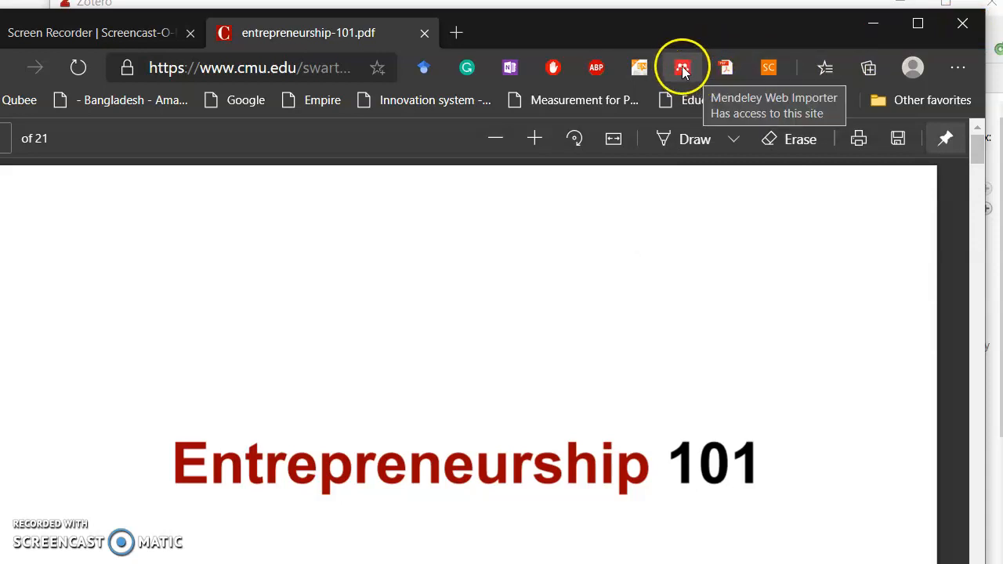
left_click(962, 24)
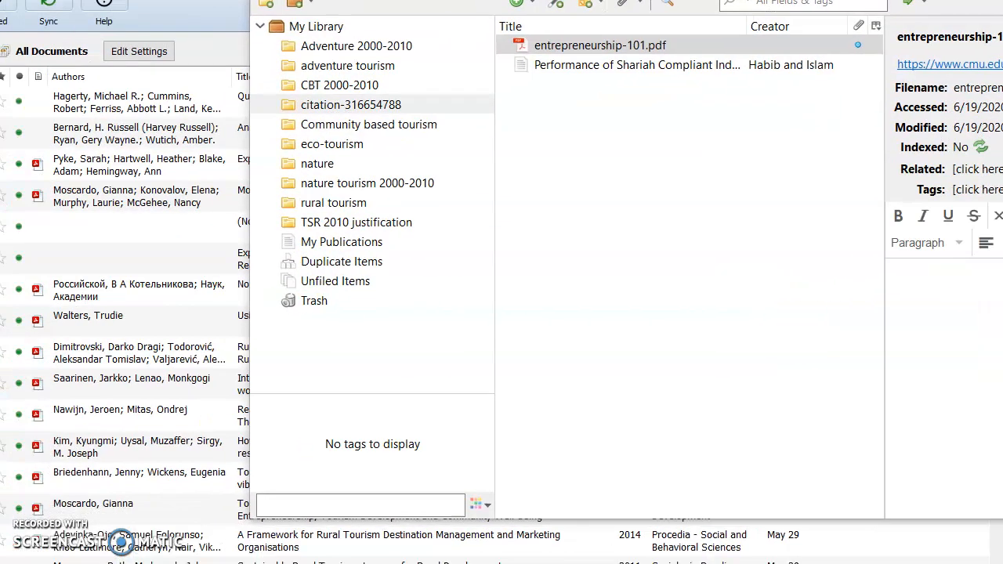
Step: Switch to the Latex Word Template document in Word and view the Zotero and Mendeley citation tools
key("alt+Tab")
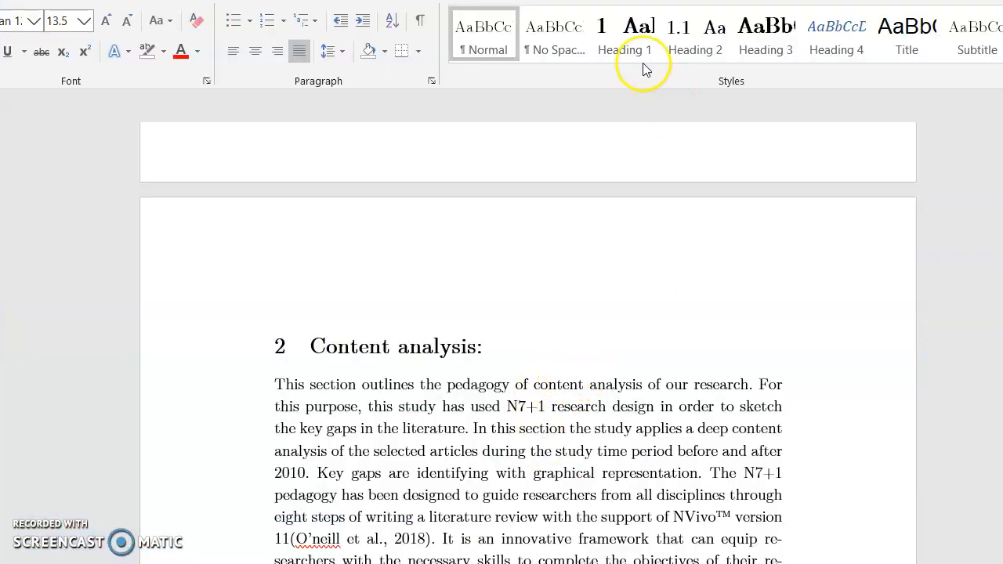
left_click(589, 1)
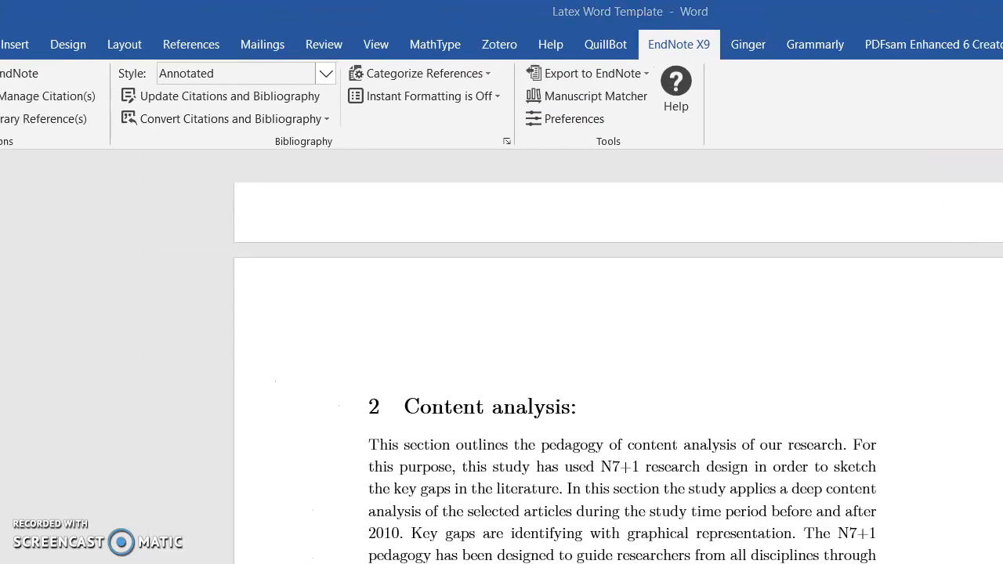
left_click(500, 45)
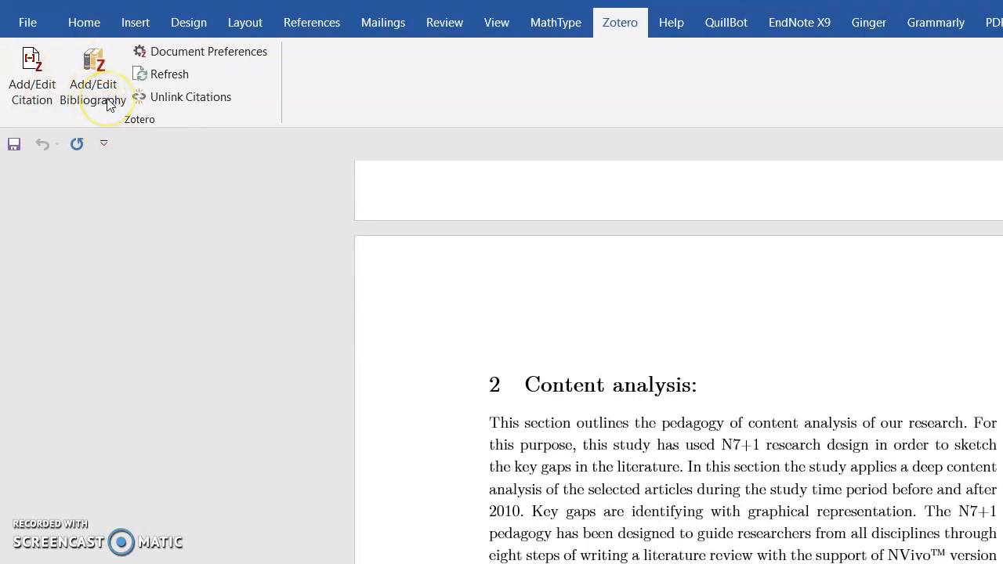
left_click(308, 23)
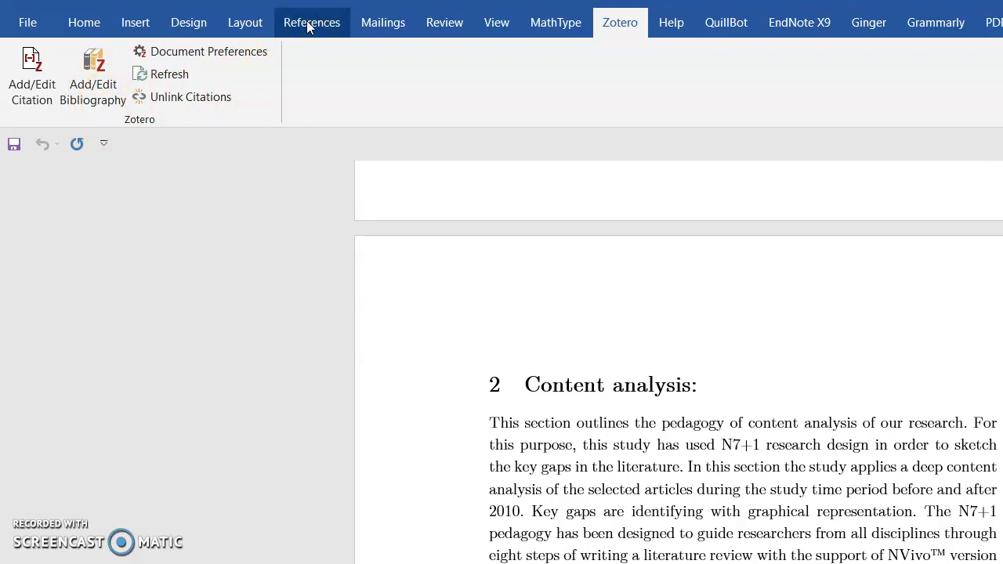
left_click(308, 24)
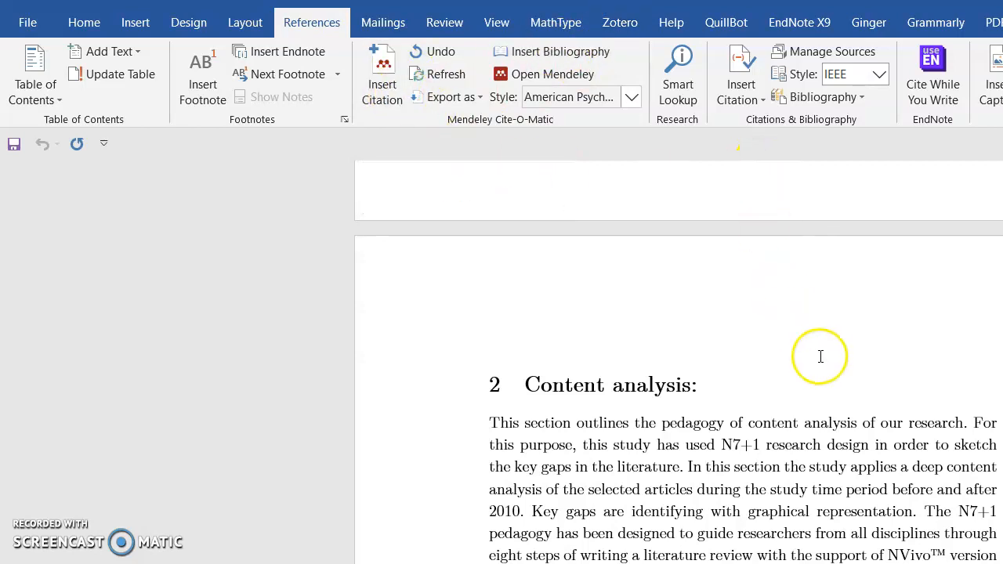
Step: Try to add a Zotero citation at the end of the Content analysis paragraph, just above Module 1: Preparation
scroll(820, 354, "down", 2)
scroll(824, 359, "down", 5)
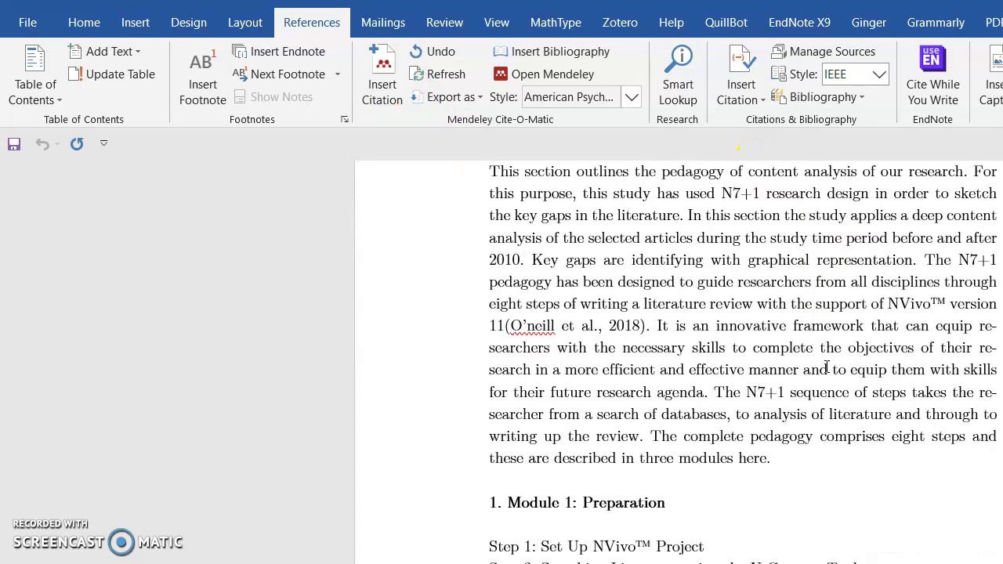
scroll(827, 367, "down", 1)
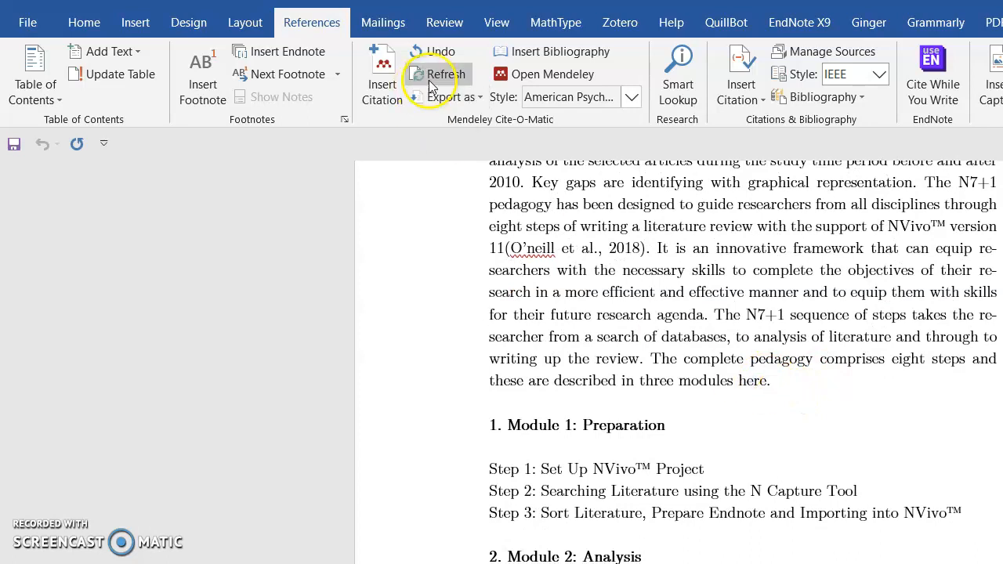
left_click(618, 26)
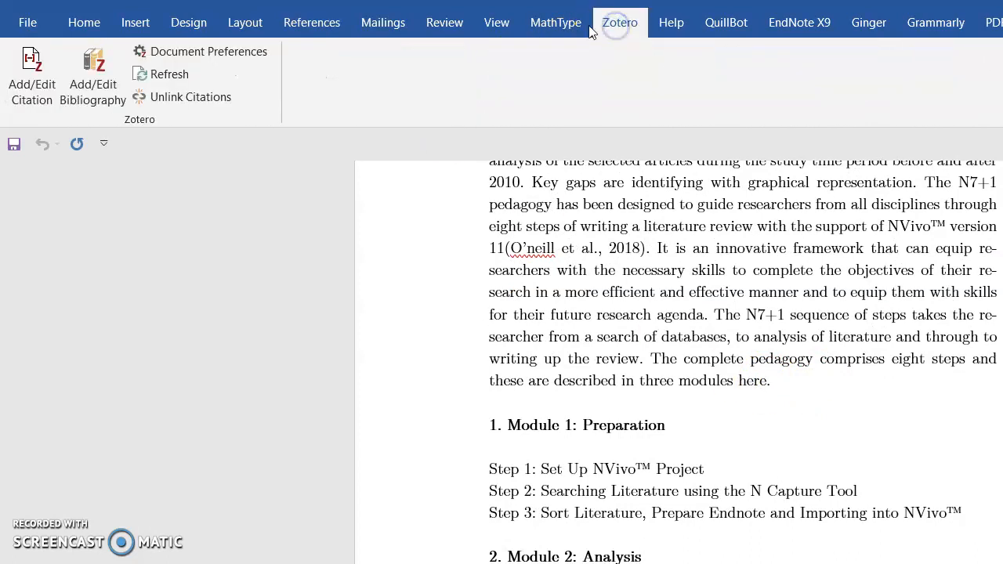
left_click(38, 100)
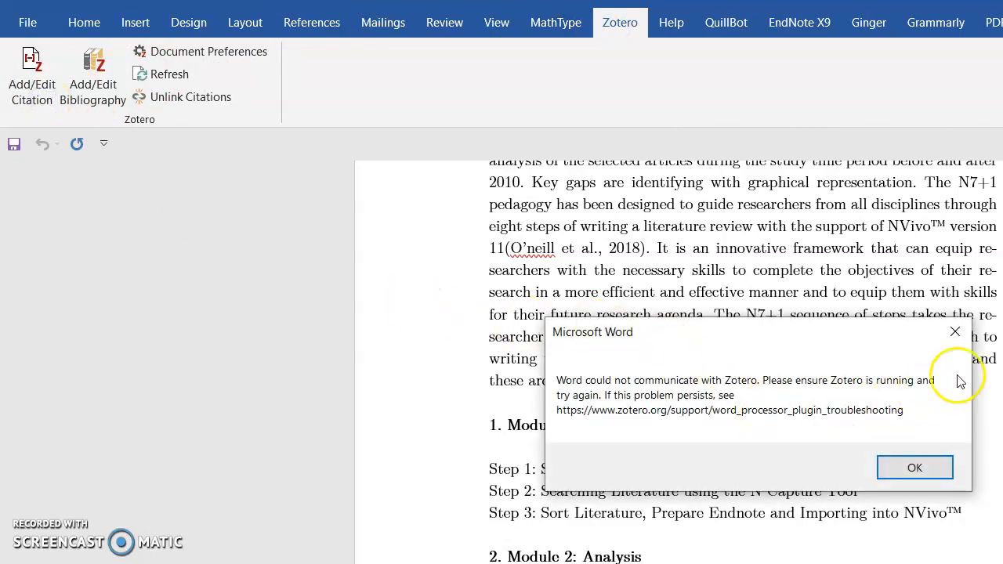
left_click(956, 328)
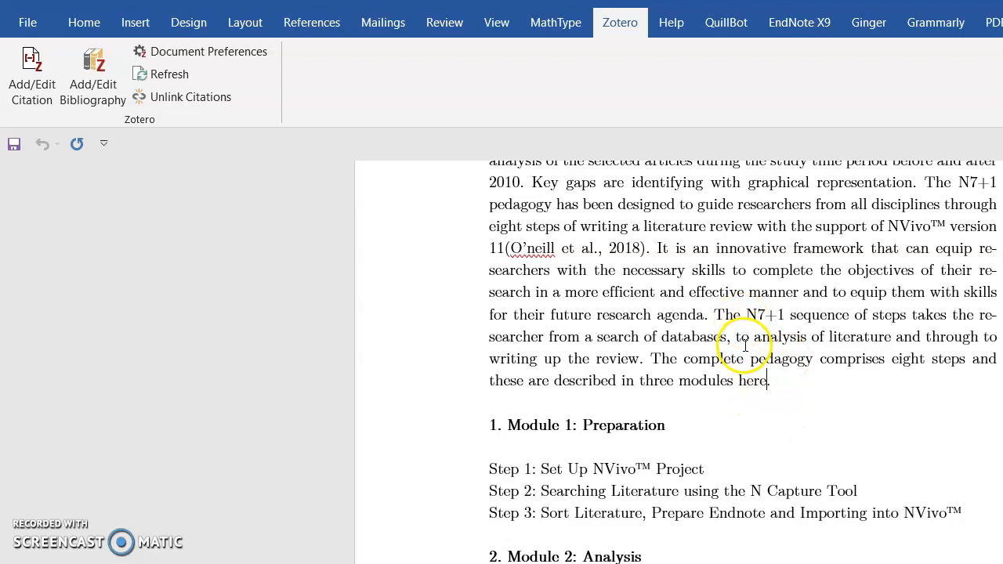
Step: Examine the reference list at the end of the document to see how the cited sources are formatted
scroll(768, 368, "down", 10)
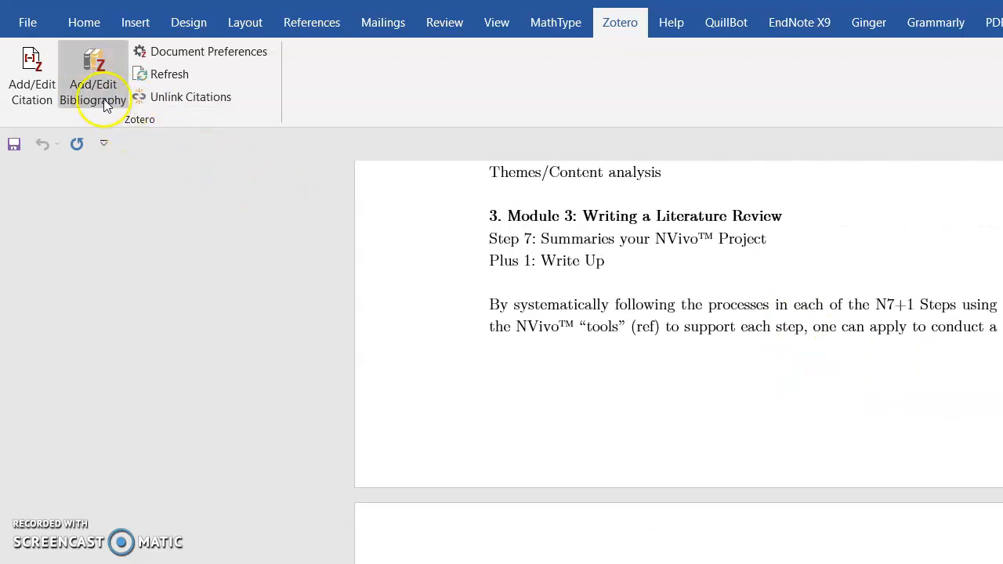
scroll(737, 306, "down", 20)
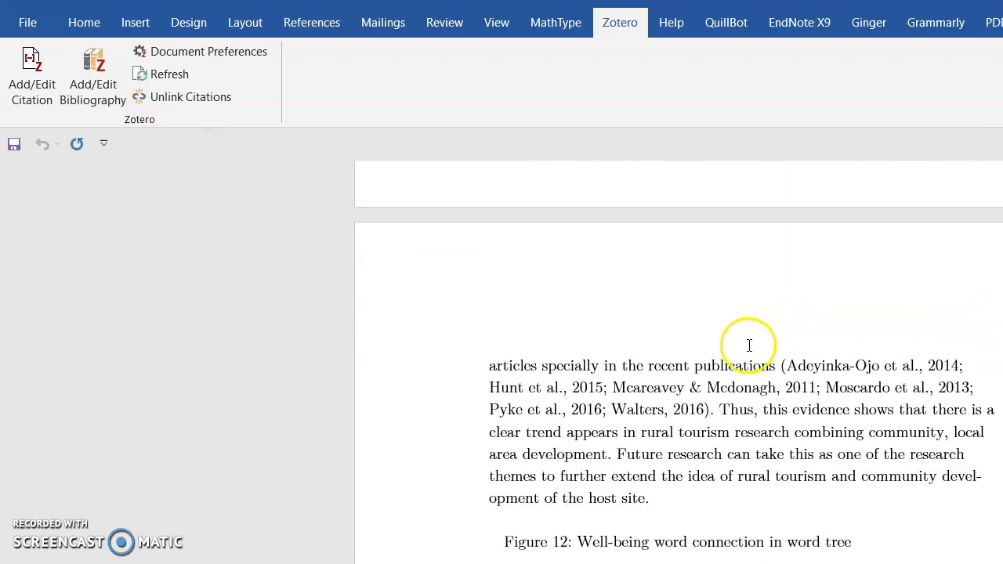
scroll(751, 353, "down", 20)
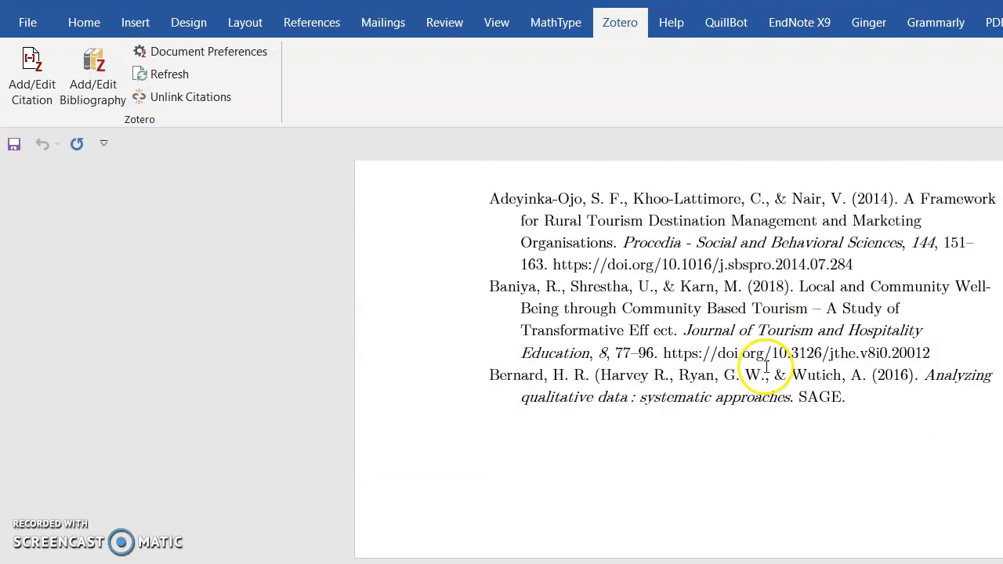
scroll(689, 282, "up", 2)
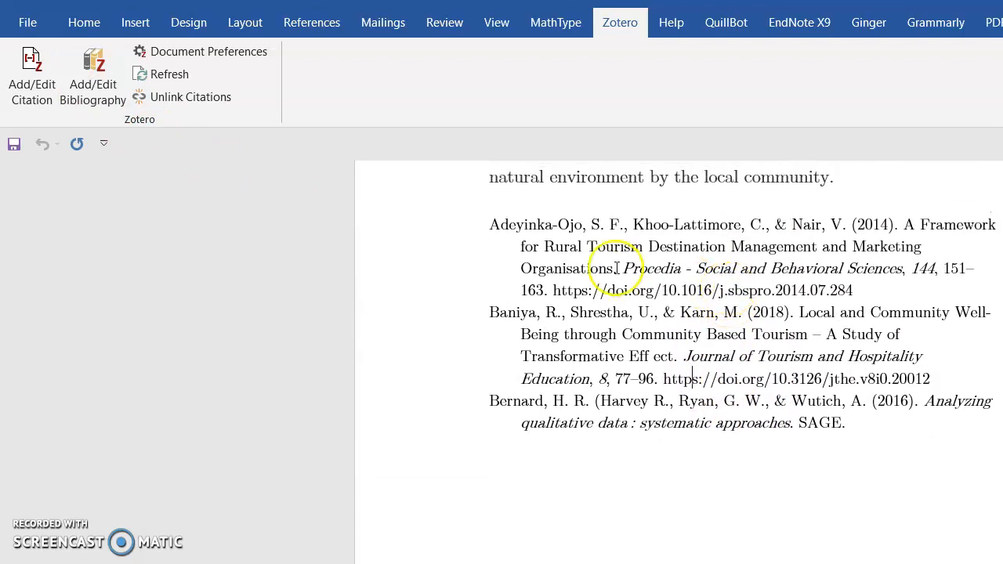
scroll(661, 374, "down", 8)
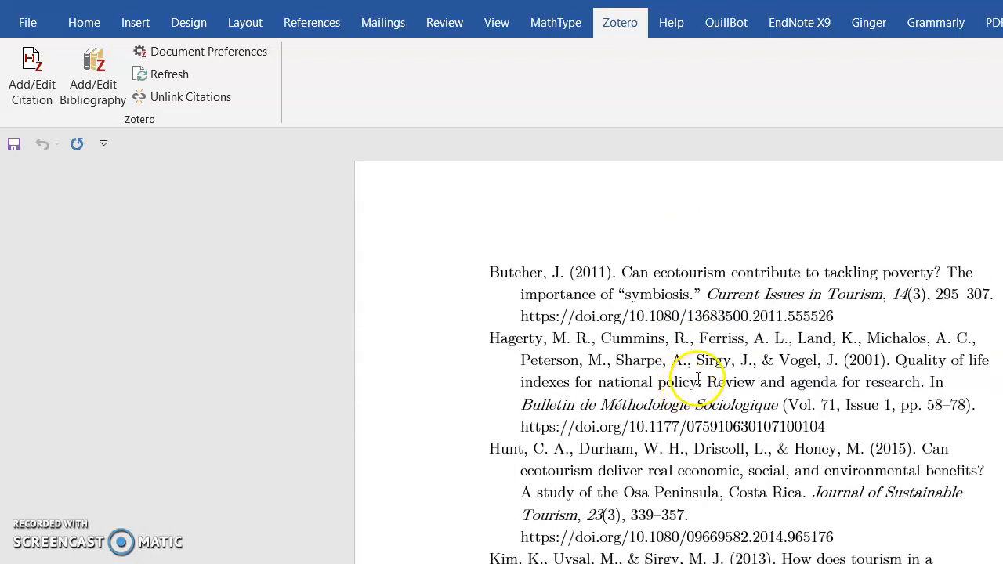
scroll(705, 379, "down", 2)
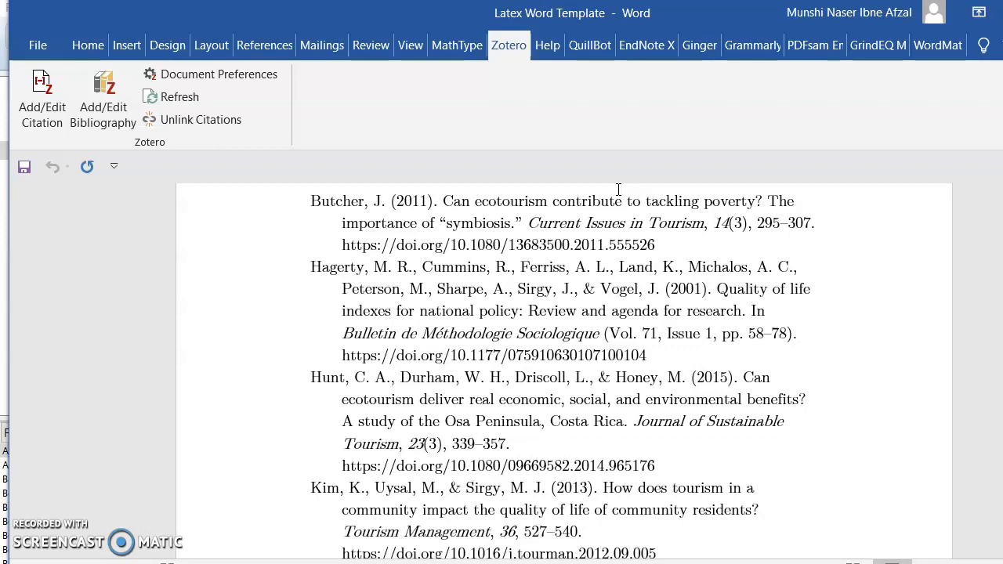
left_click(523, 324)
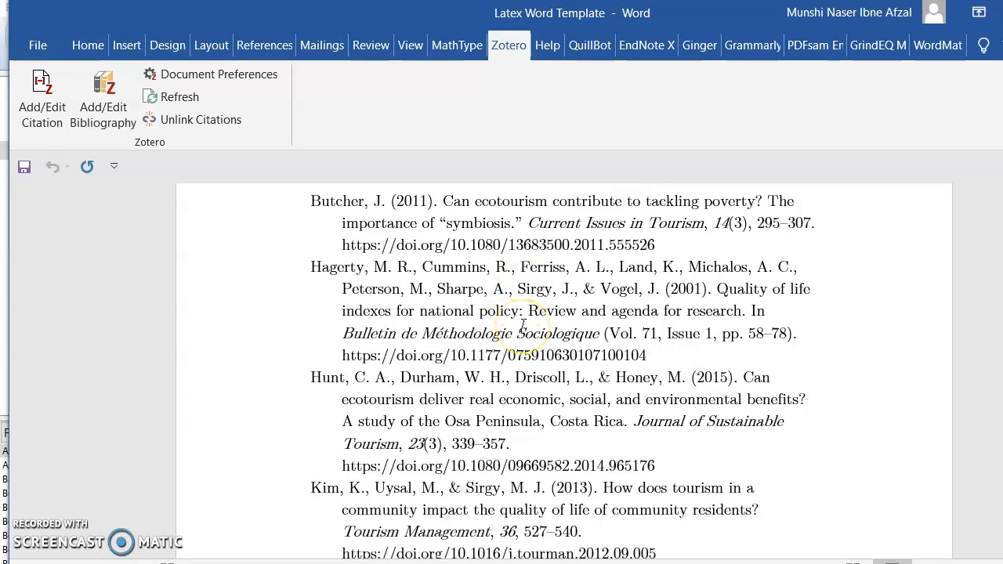